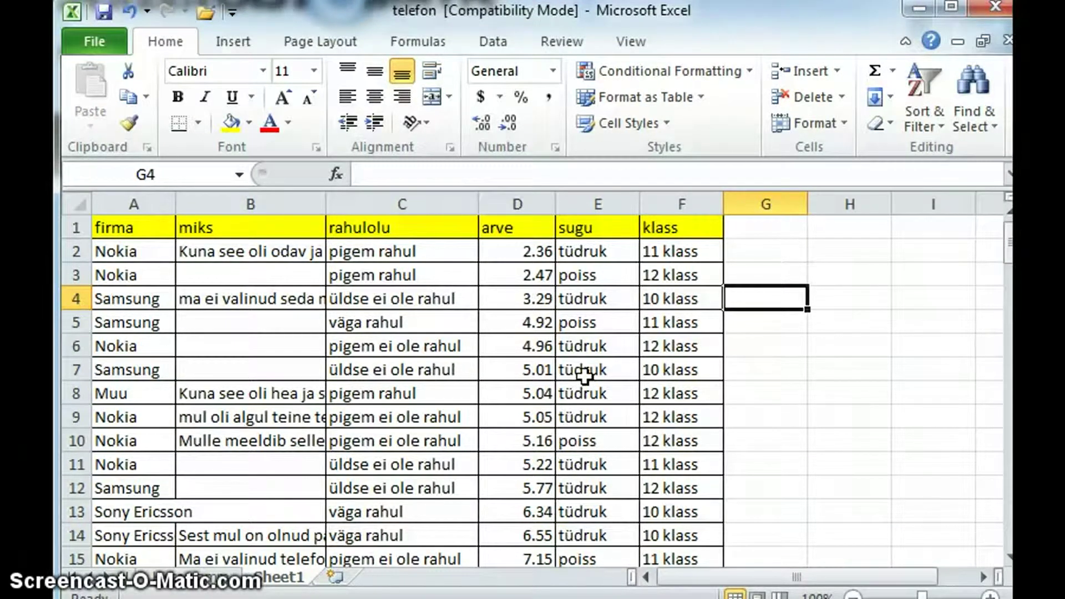
Freeze the top row so the firma–klass header stays visible while scrolling.
left_click(153, 253)
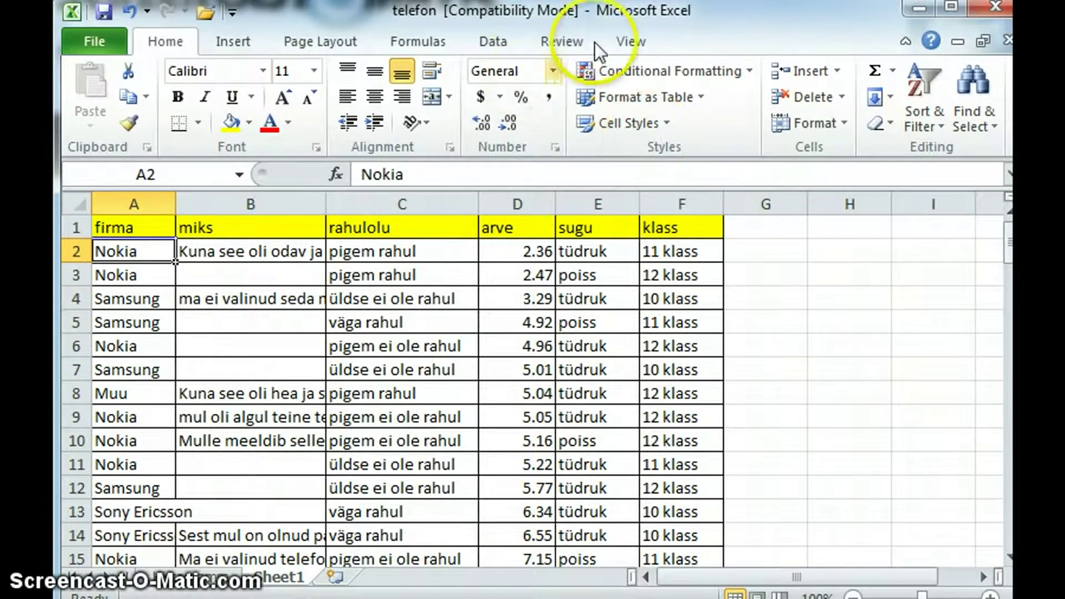
left_click(617, 35)
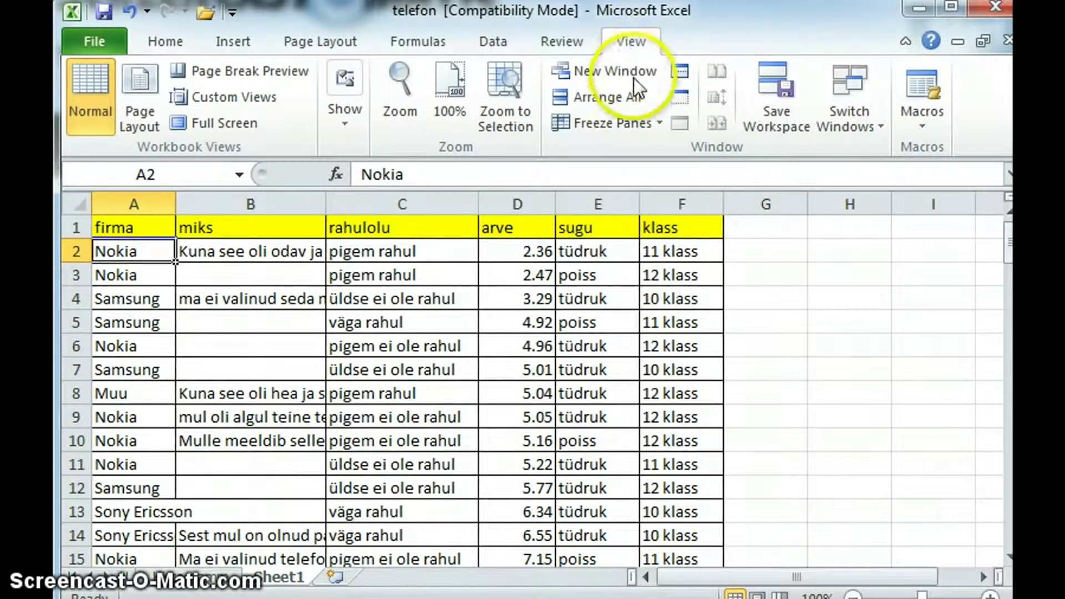
left_click(652, 122)
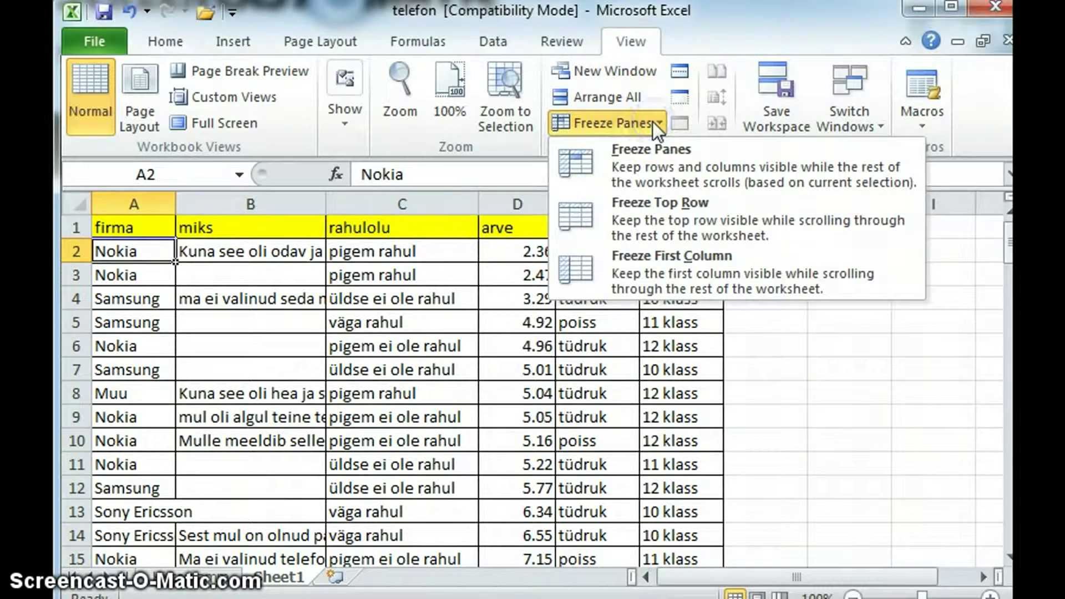
left_click(666, 212)
left_click(166, 40)
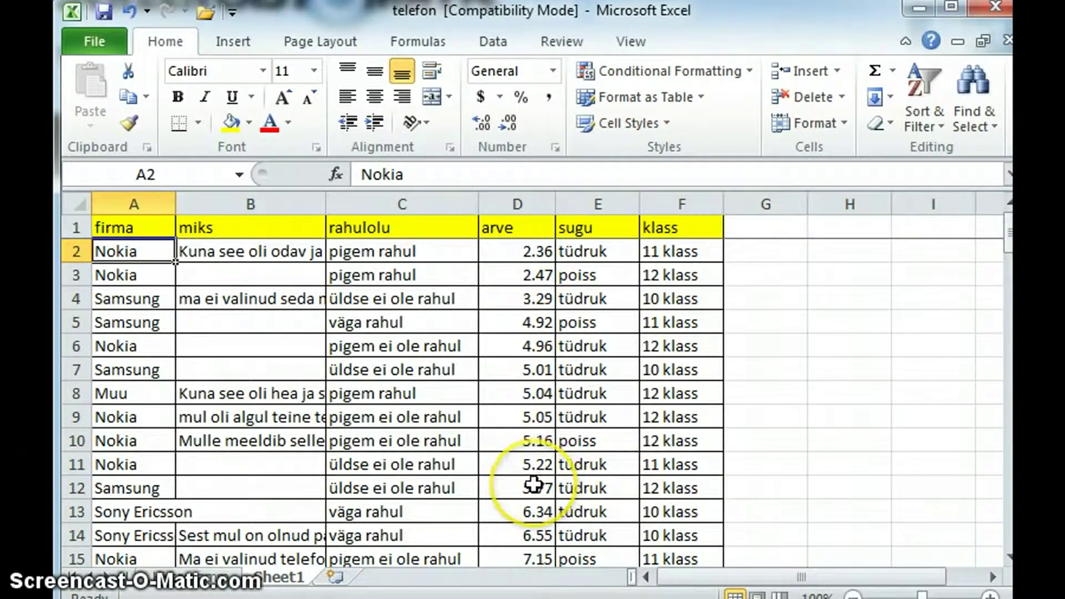
Scroll down to the last survey row, 103, checking the header row stays frozen.
scroll(534, 485, "down", 1)
scroll(534, 484, "down", 2)
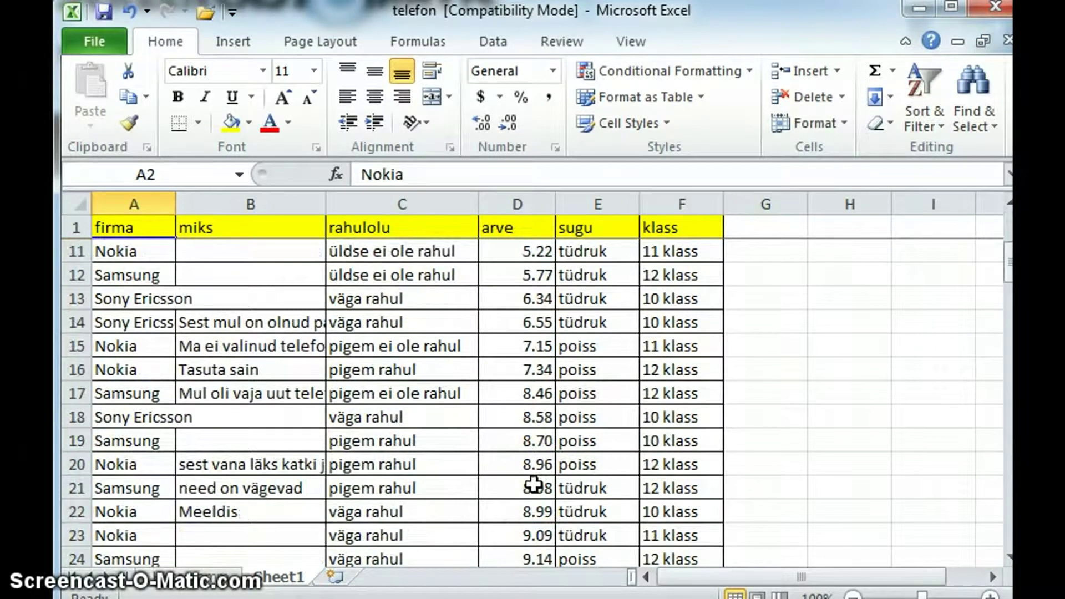
scroll(534, 484, "down", 2)
scroll(533, 484, "down", 5)
scroll(534, 484, "down", 2)
scroll(534, 484, "down", 6)
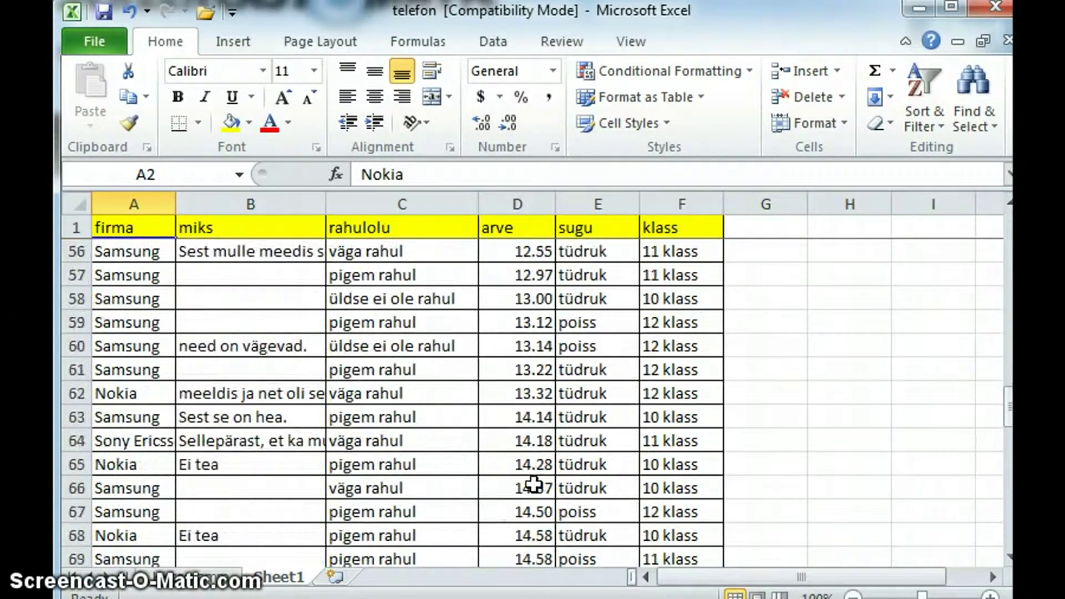
scroll(534, 484, "down", 2)
scroll(533, 484, "down", 5)
scroll(534, 484, "up", 16)
scroll(534, 484, "up", 4)
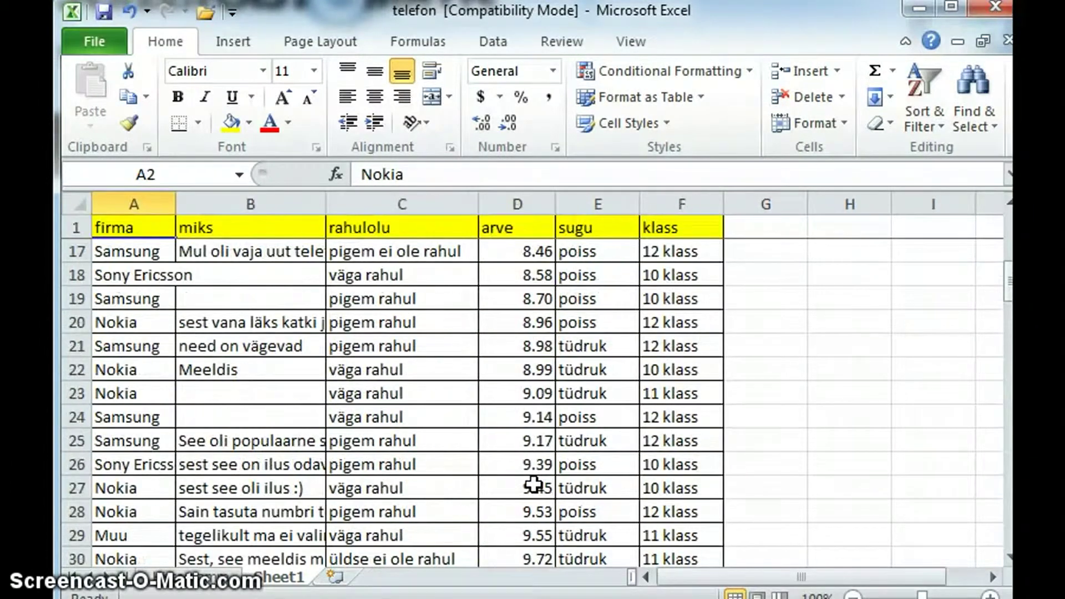
scroll(534, 484, "up", 4)
scroll(533, 484, "up", 1)
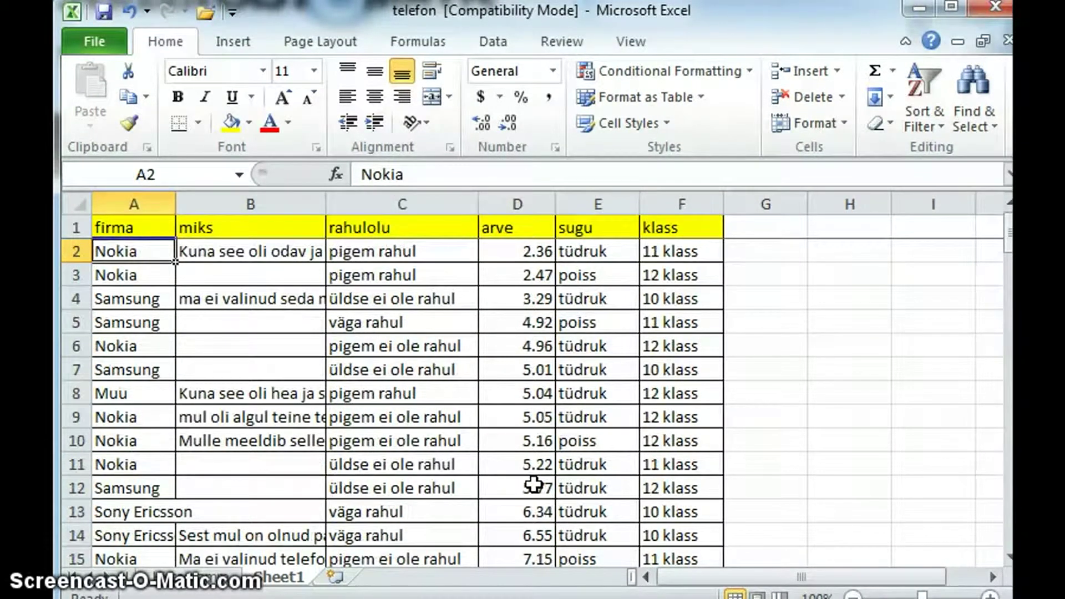
scroll(534, 484, "down", 13)
scroll(534, 484, "down", 15)
scroll(534, 485, "down", 18)
scroll(534, 485, "up", 2)
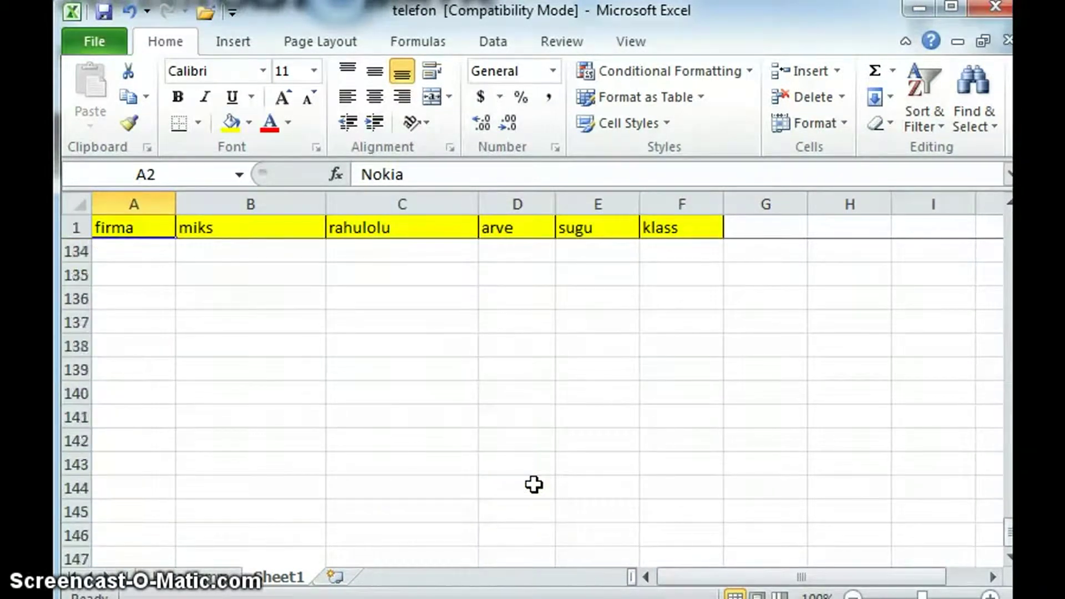
scroll(534, 484, "up", 8)
scroll(534, 484, "up", 10)
scroll(534, 484, "down", 2)
scroll(534, 484, "down", 5)
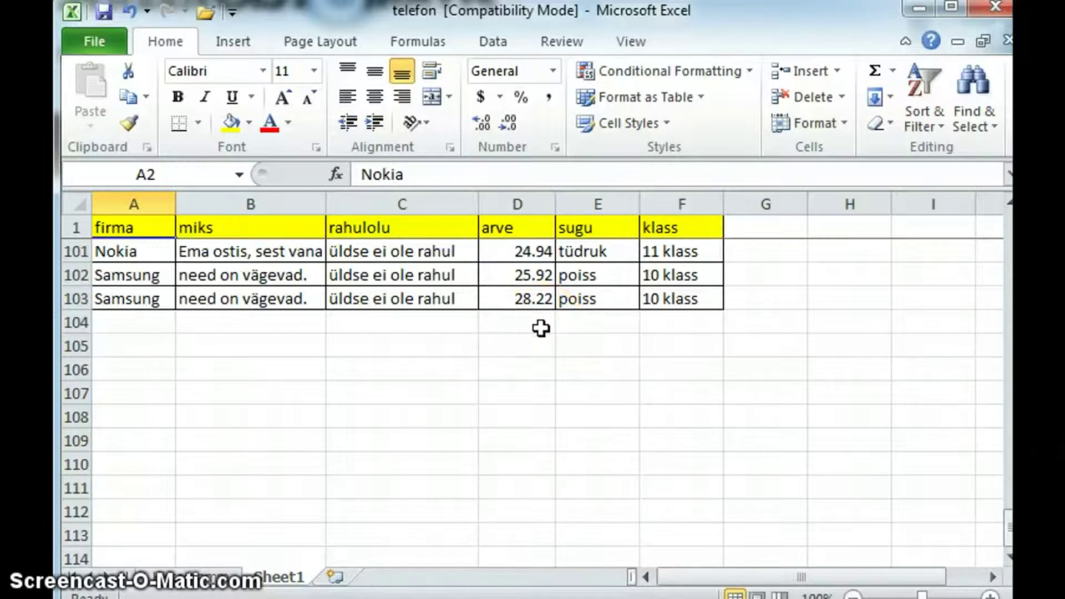
Insert =AVERAGE(D2:D103) into D104, giving 12.83.
left_click(541, 324)
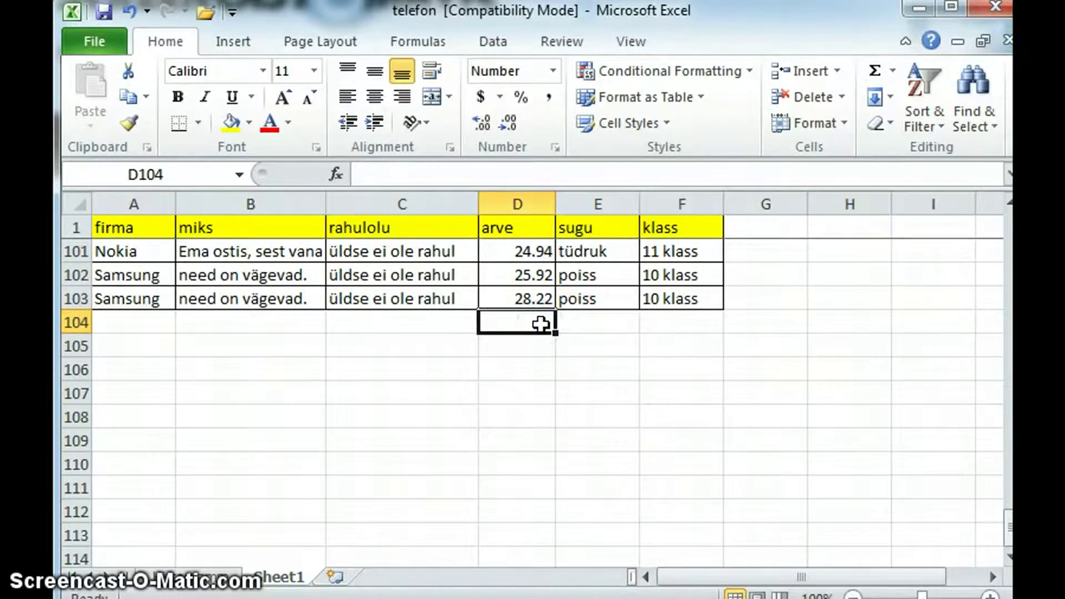
left_click(421, 42)
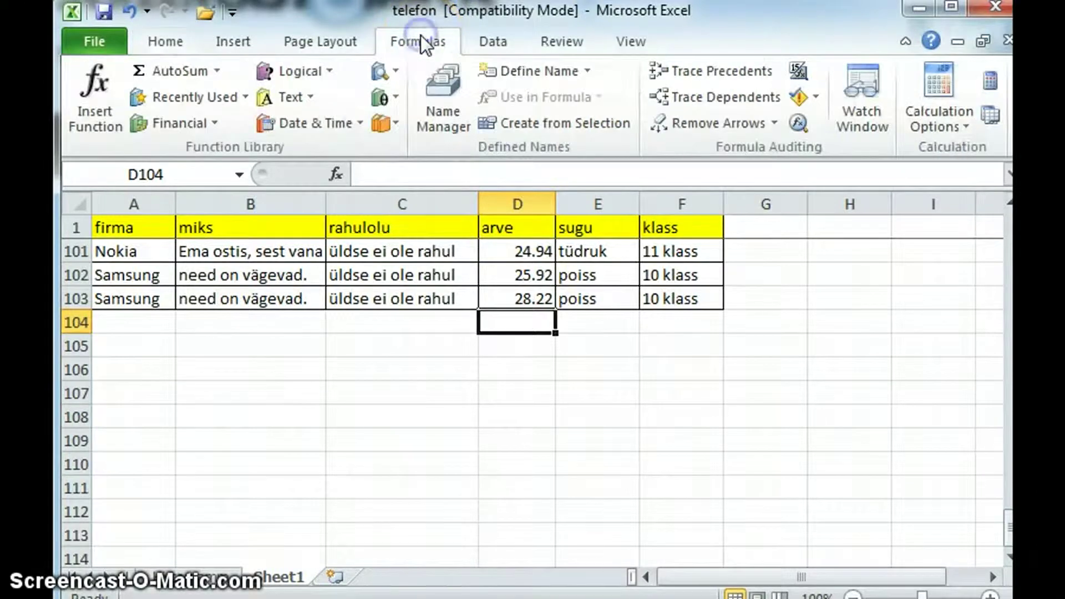
left_click(85, 91)
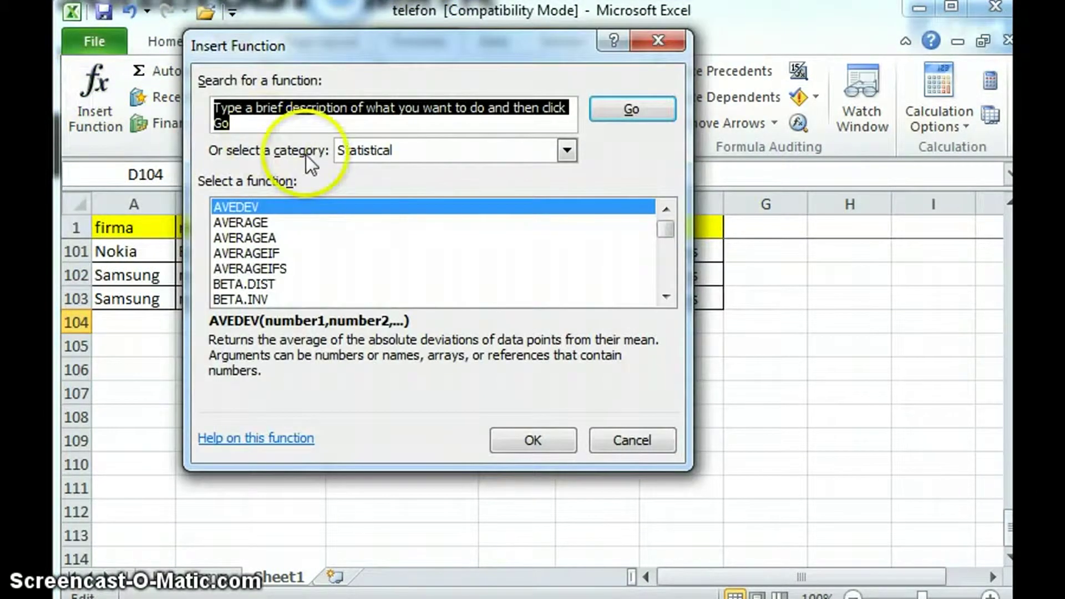
left_click(255, 222)
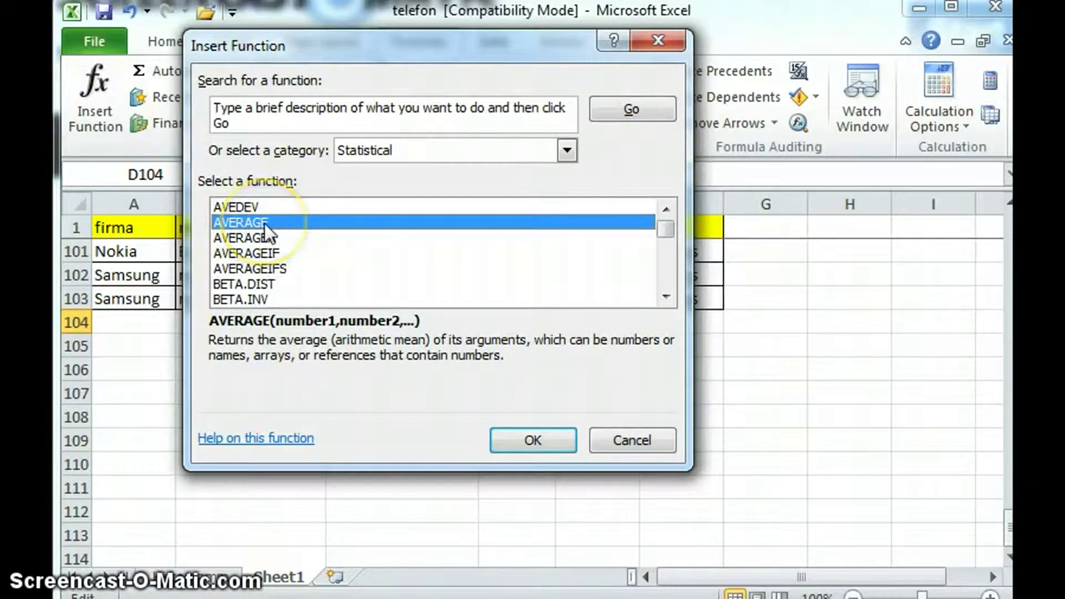
left_click(539, 433)
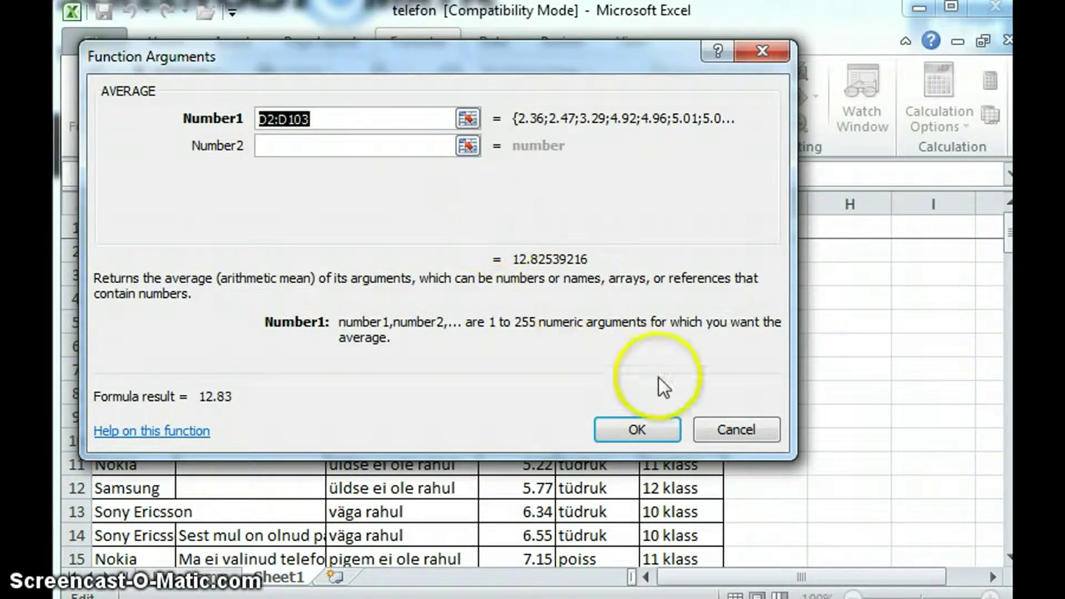
left_click(658, 428)
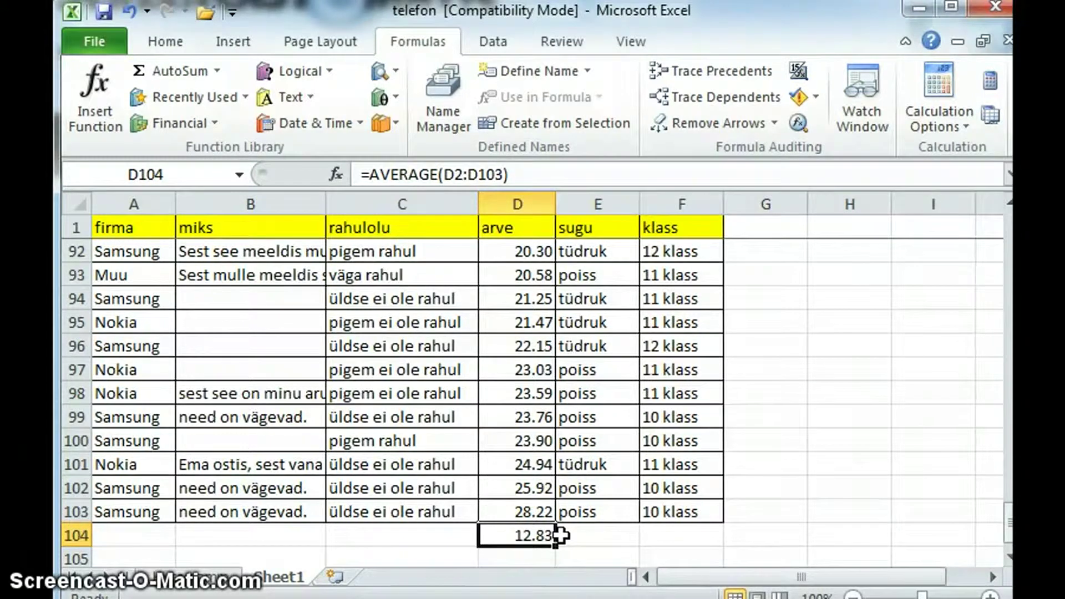
left_click(541, 534)
scroll(544, 269, "up", 1)
scroll(544, 270, "up", 5)
scroll(544, 270, "up", 4)
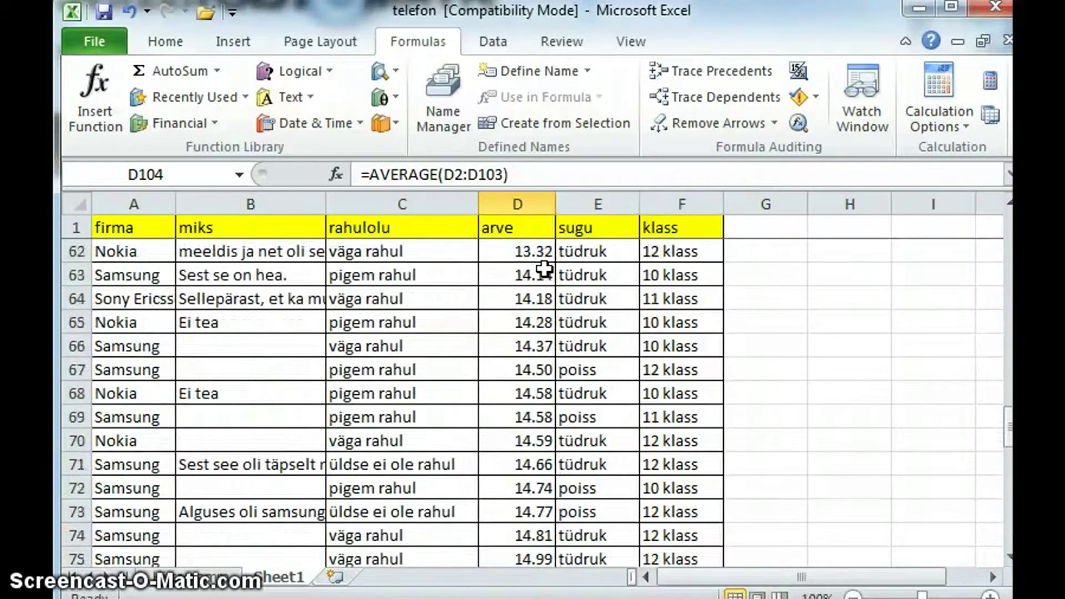
scroll(544, 269, "up", 1)
scroll(544, 269, "up", 1)
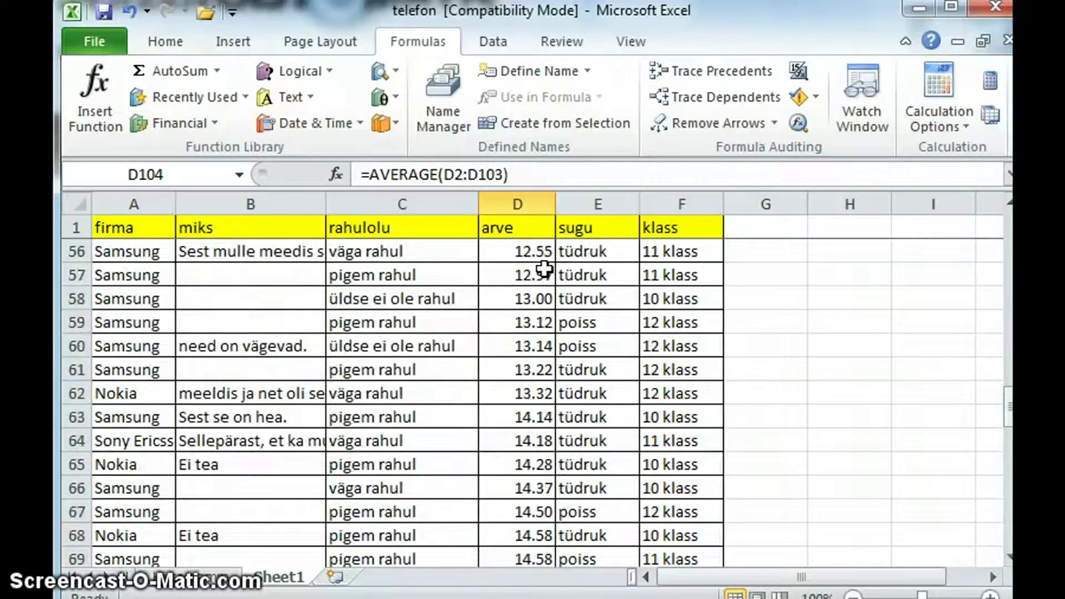
scroll(544, 270, "up", 1)
scroll(544, 270, "up", 1)
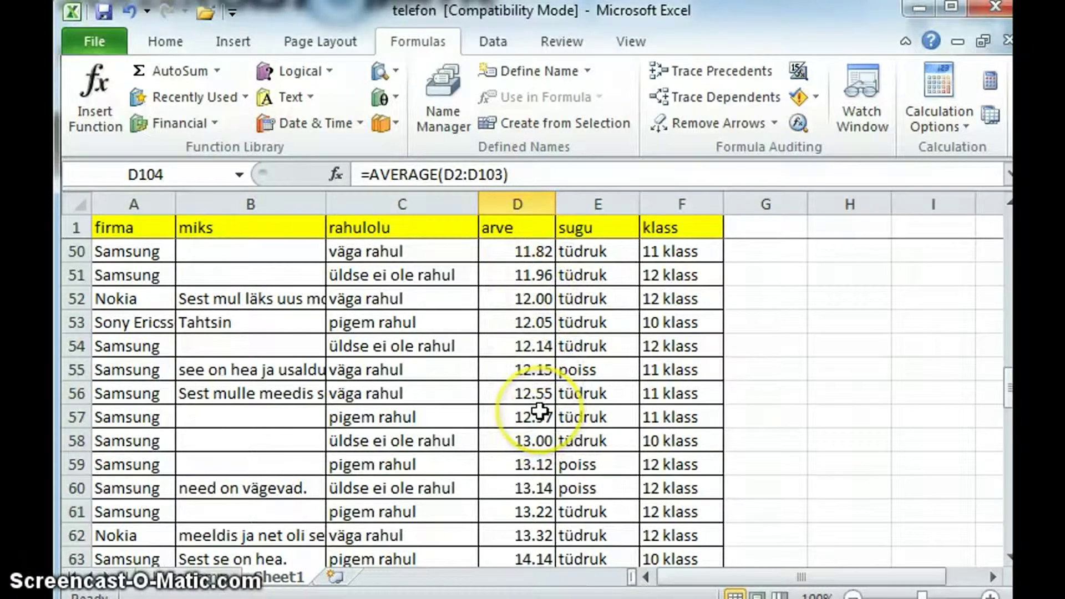
scroll(539, 410, "down", 1)
scroll(540, 411, "down", 2)
scroll(540, 410, "down", 2)
scroll(540, 411, "down", 9)
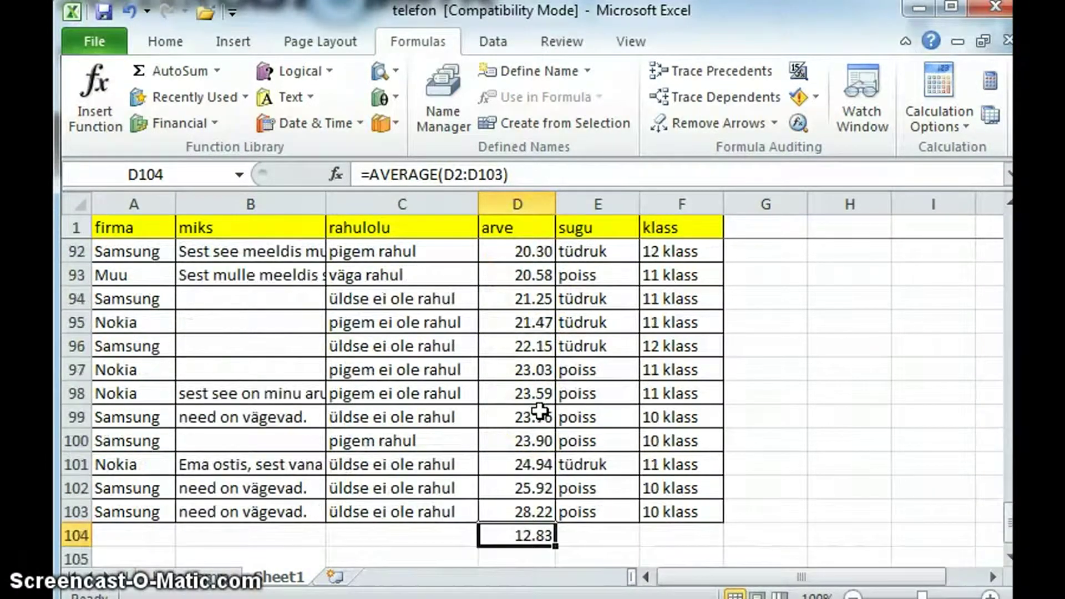
scroll(540, 410, "down", 1)
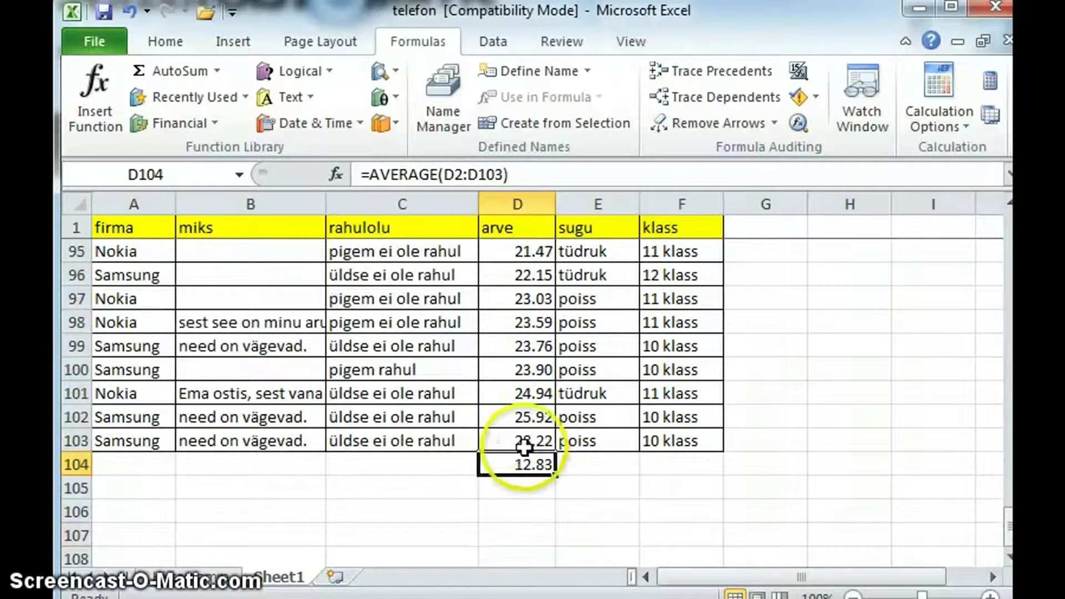
left_click(520, 488)
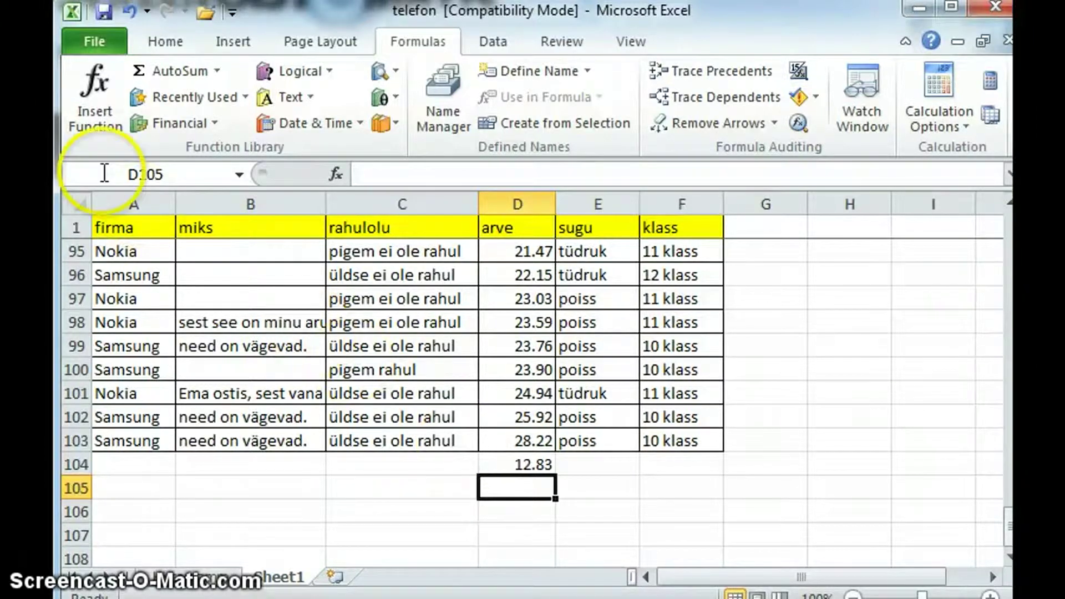
Pick MEDIAN from the Statistical category of Insert Function for D105.
left_click(87, 92)
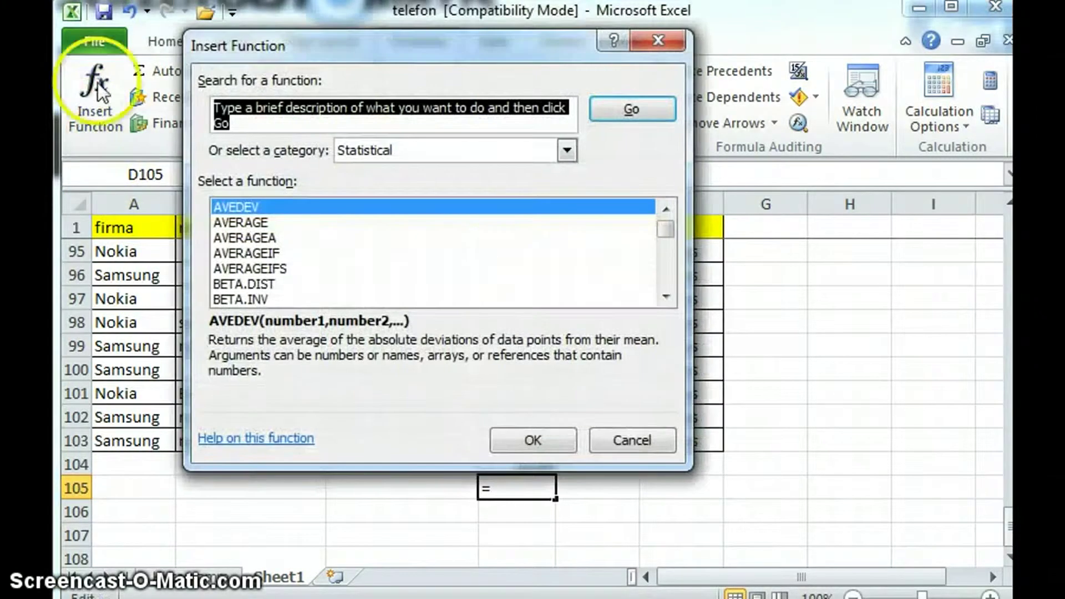
scroll(265, 266, "down", 2)
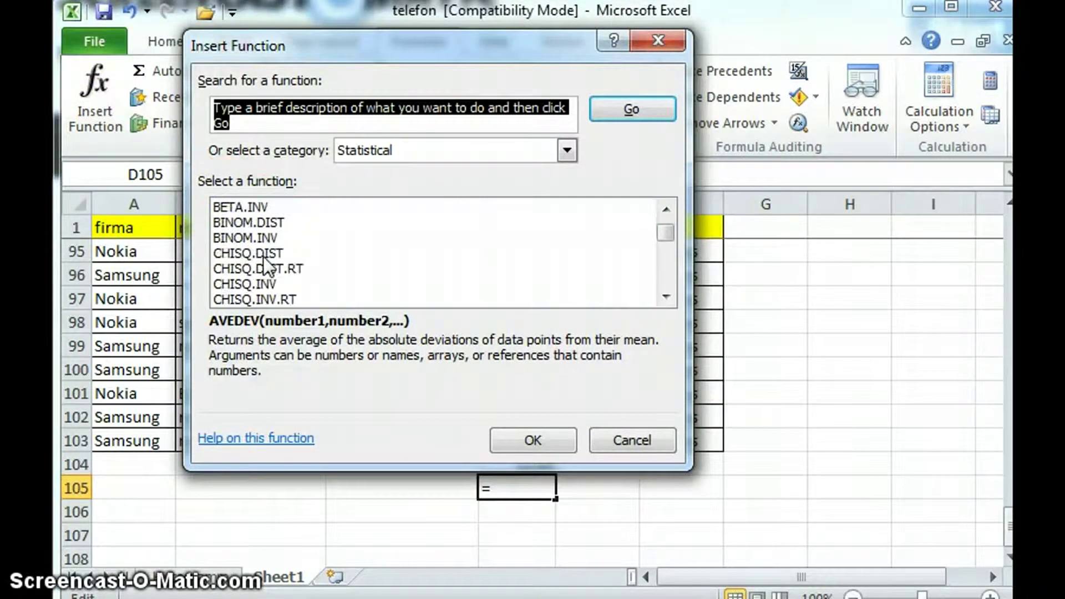
scroll(265, 266, "down", 2)
left_click(391, 151)
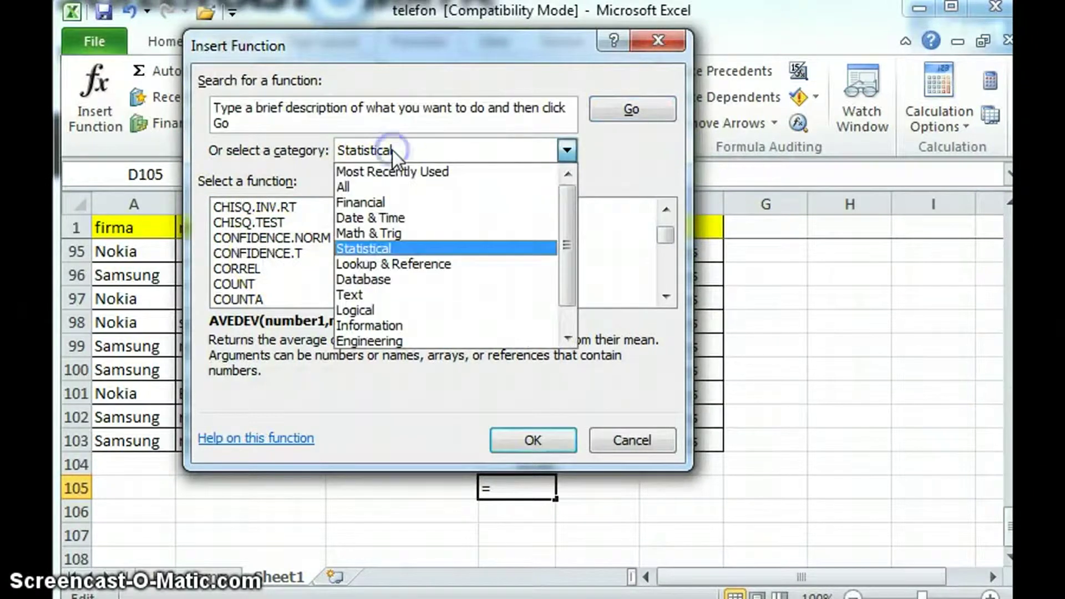
left_click(395, 248)
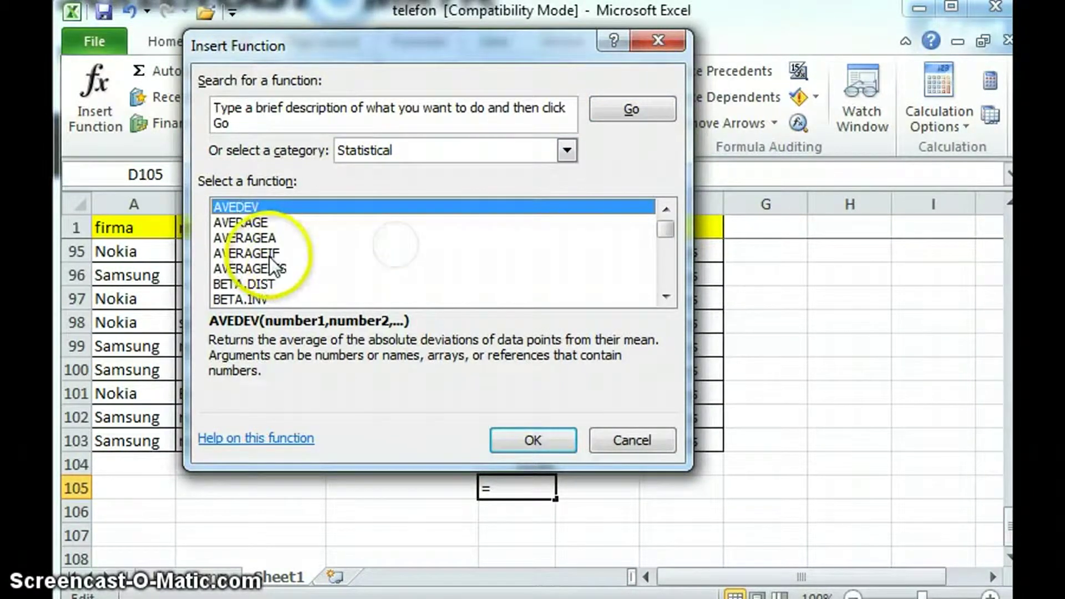
key("m")
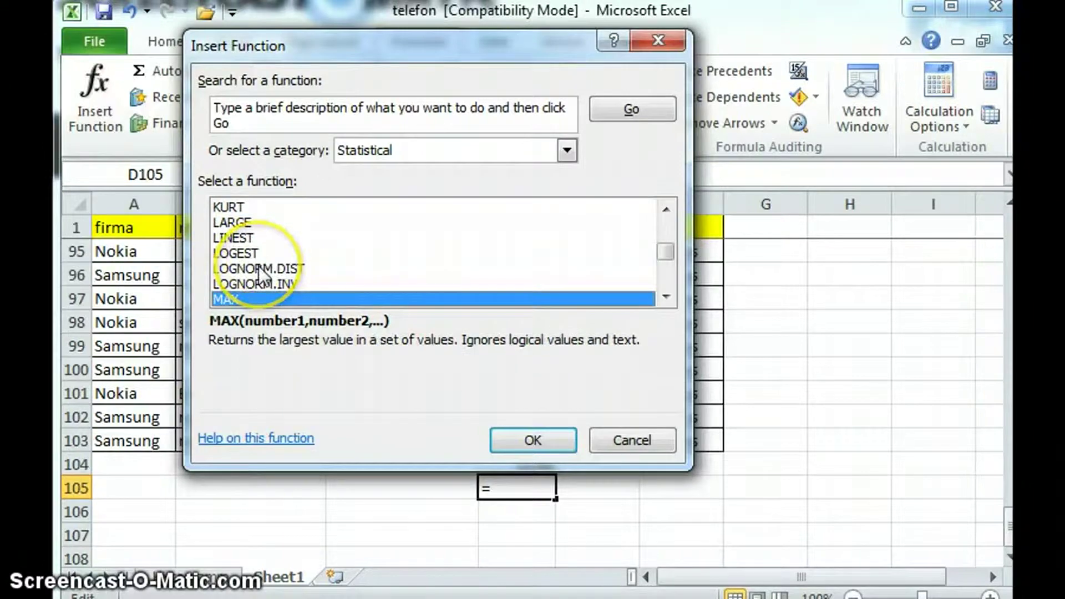
scroll(258, 266, "down", 2)
left_click(254, 237)
Correct the Number1 range to D2:D103 and enter the median, giving 12.03.
left_click(559, 444)
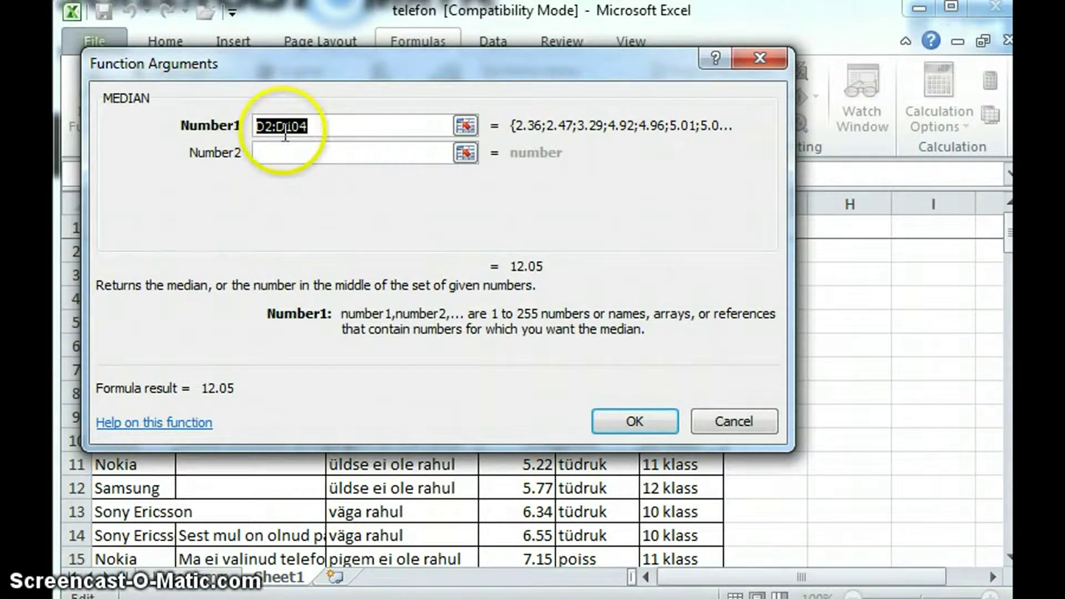
left_click(320, 127)
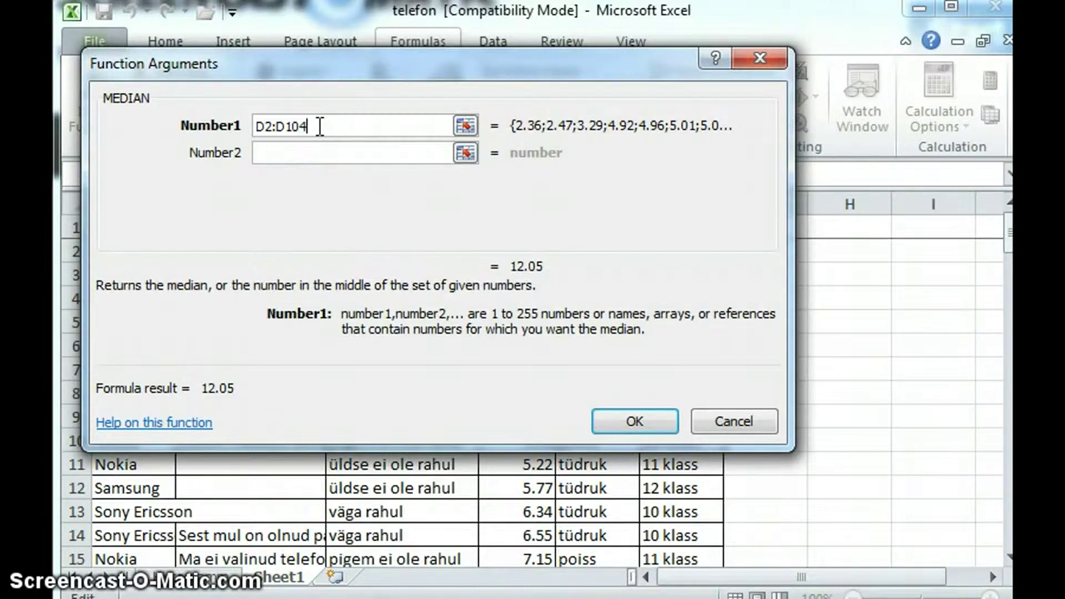
key("BackSpace")
type("3")
left_click(651, 428)
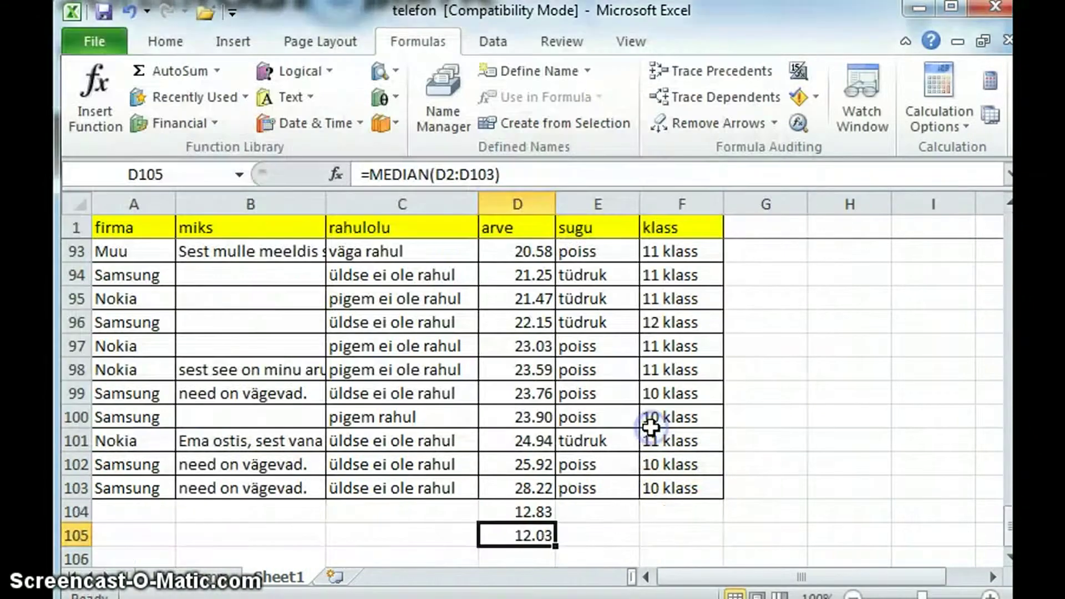
Switch to the Data ribbon to reach the Data Analysis tool.
left_click(543, 531)
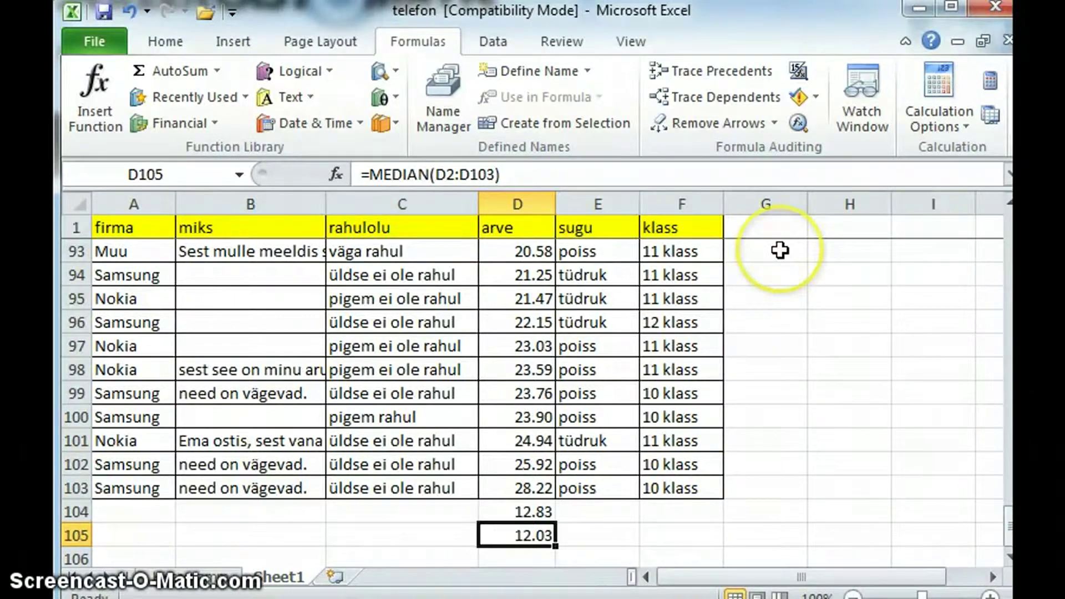
left_click(499, 43)
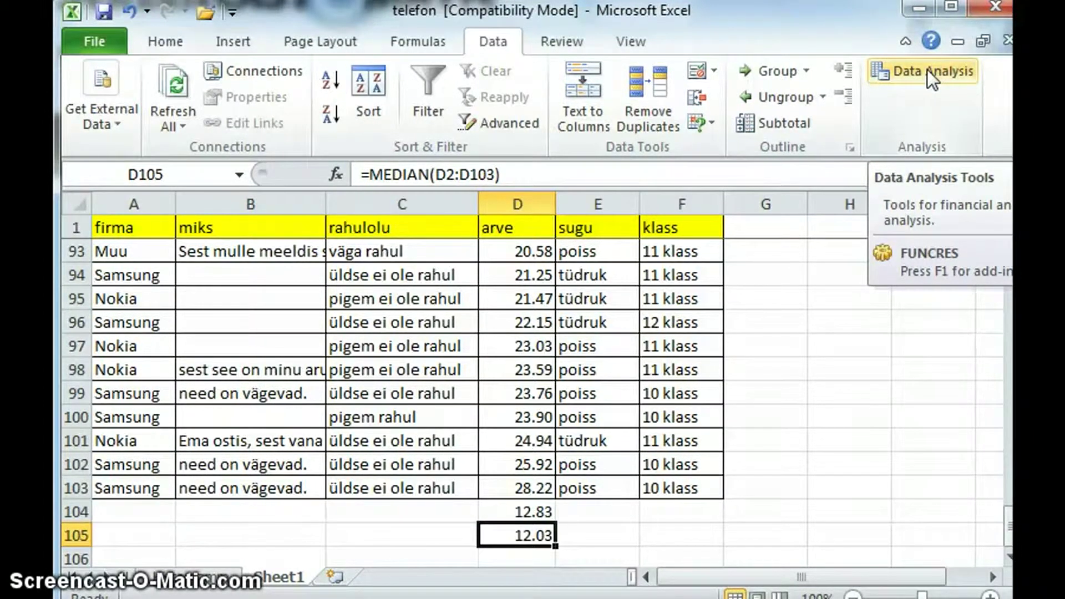
Open the Descriptive Statistics tool from Data Analysis and move its dialog aside.
left_click(927, 70)
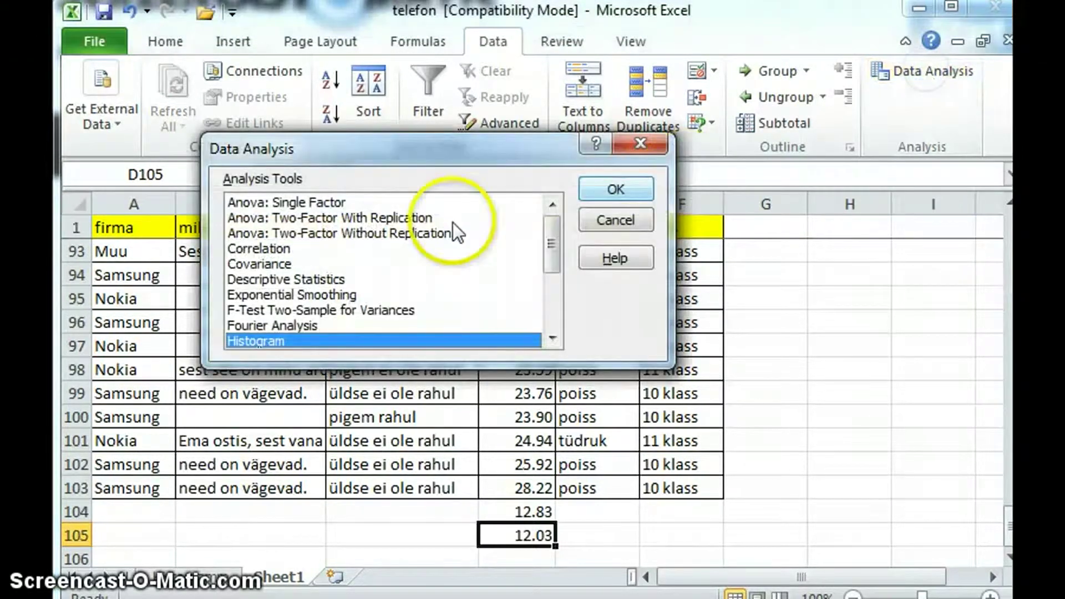
left_click(314, 279)
left_click(611, 190)
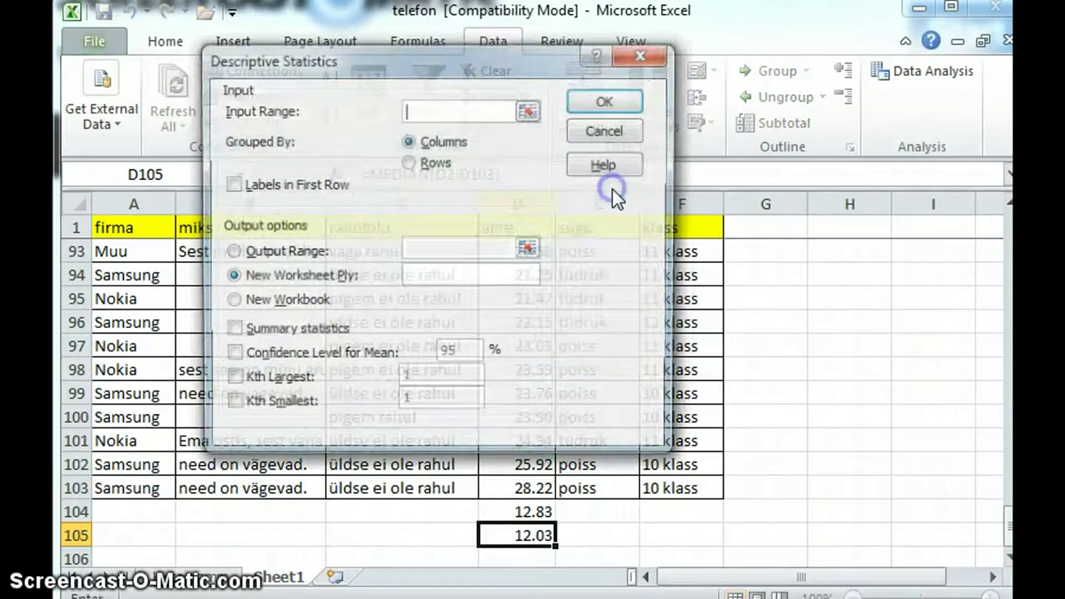
left_click_drag(439, 52, 858, 74)
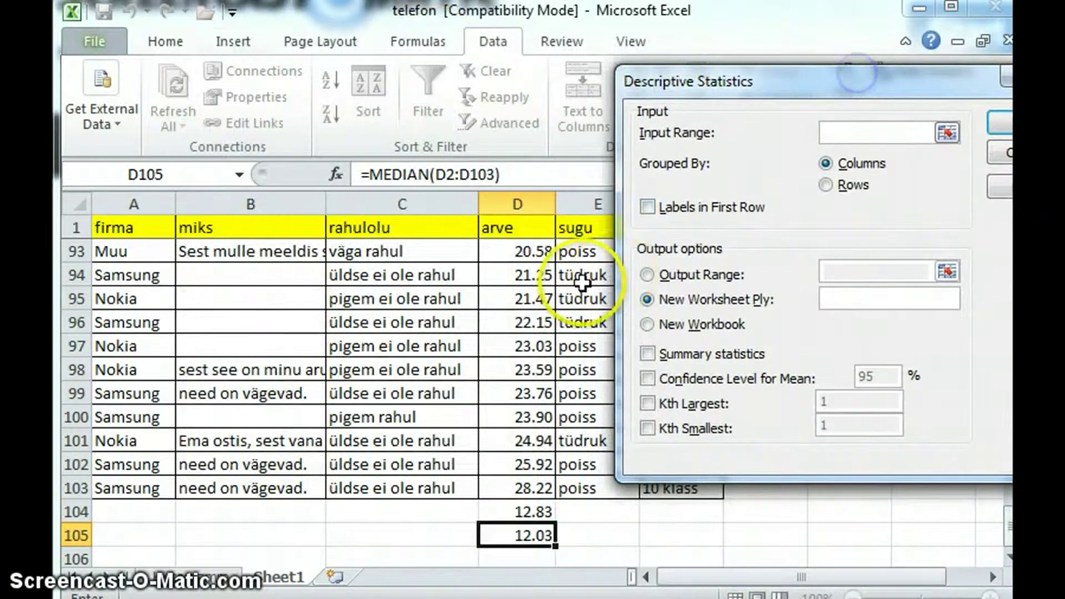
Set the input range to $D$2:$D$103 by selecting D2 through D103.
scroll(527, 278, "up", 20)
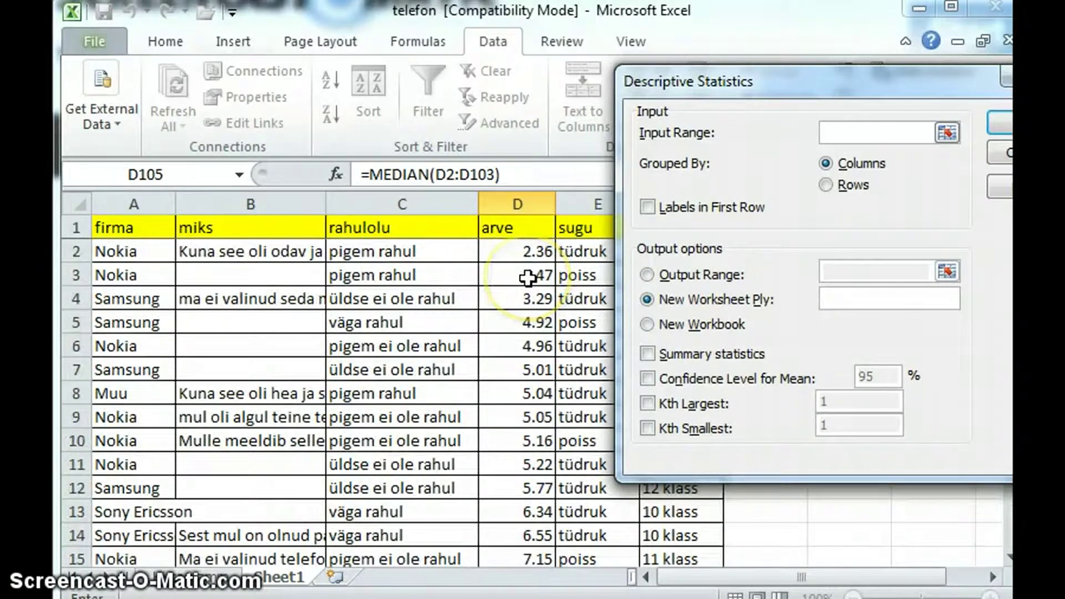
left_click(532, 250)
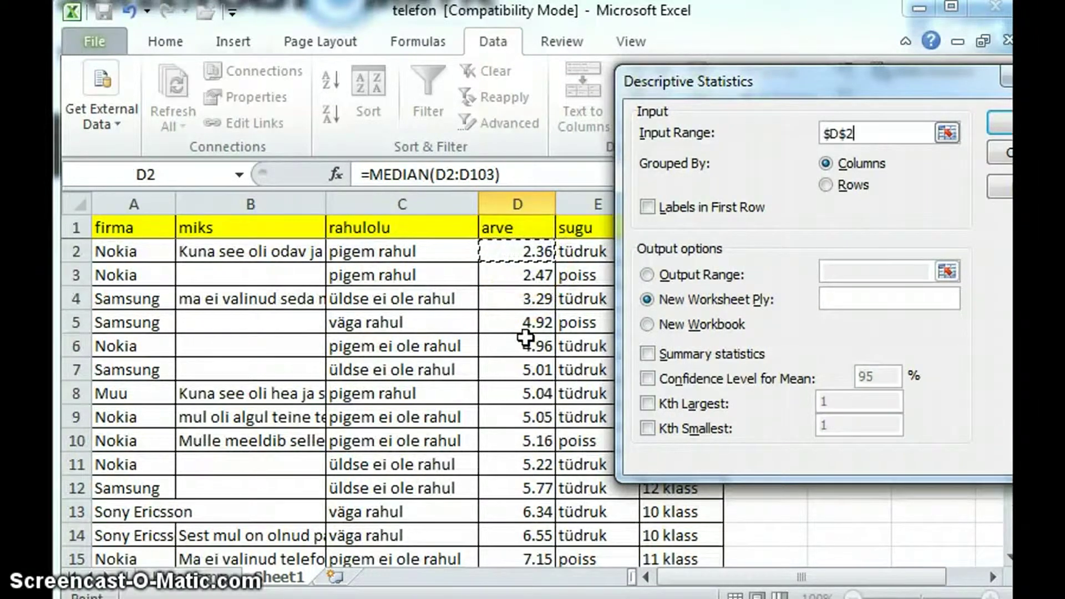
scroll(526, 337, "down", 7)
scroll(525, 336, "down", 7)
scroll(525, 337, "down", 16)
scroll(525, 337, "down", 2)
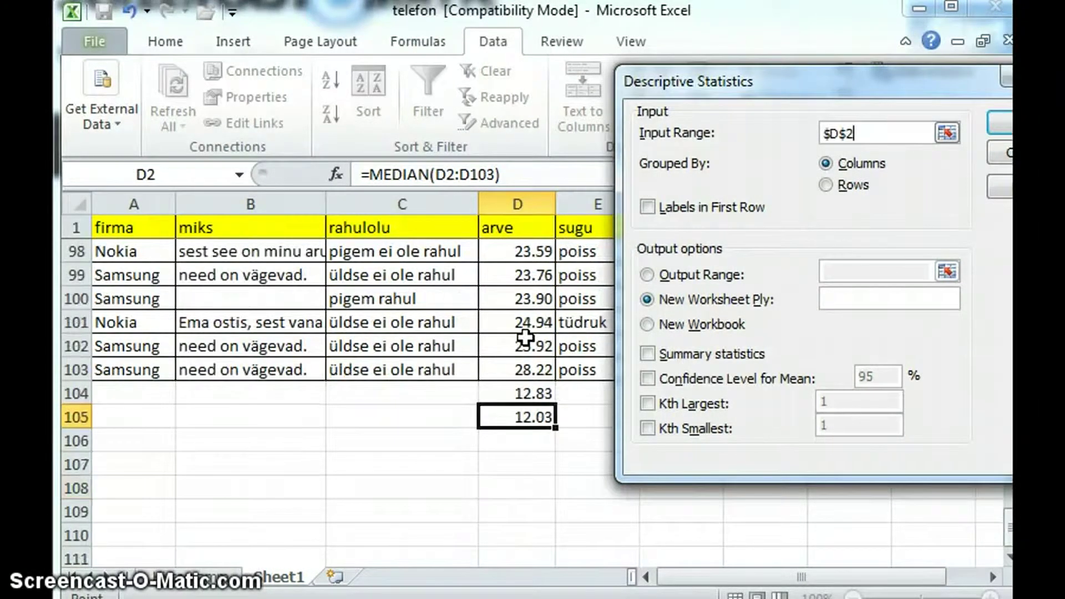
left_click(524, 369, "shift")
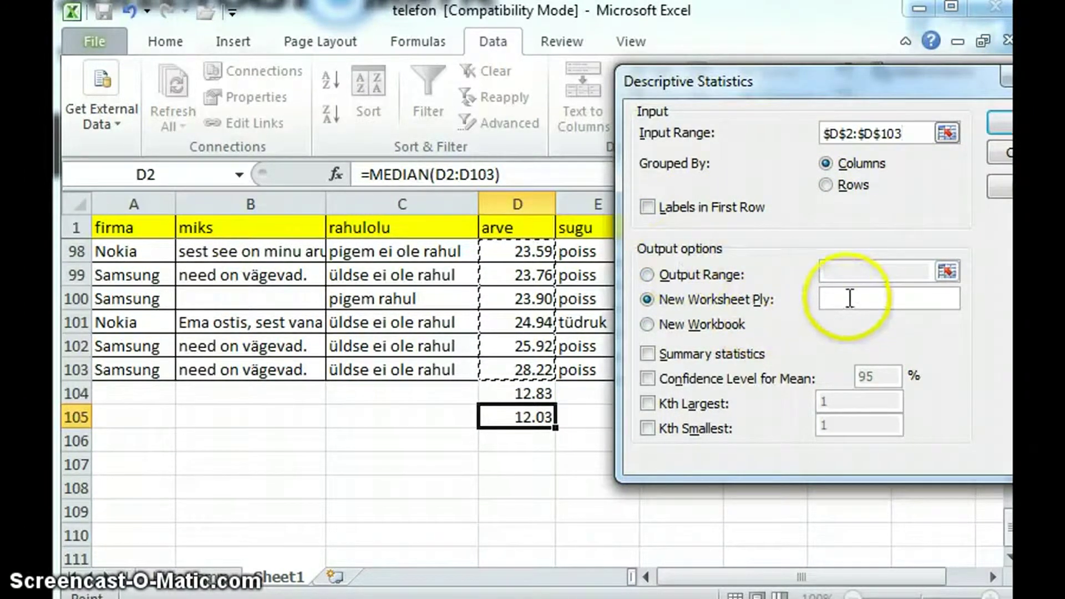
Output to a new worksheet named Kirjeldav with Summary statistics ticked.
left_click(849, 298)
type("Kirjeldav")
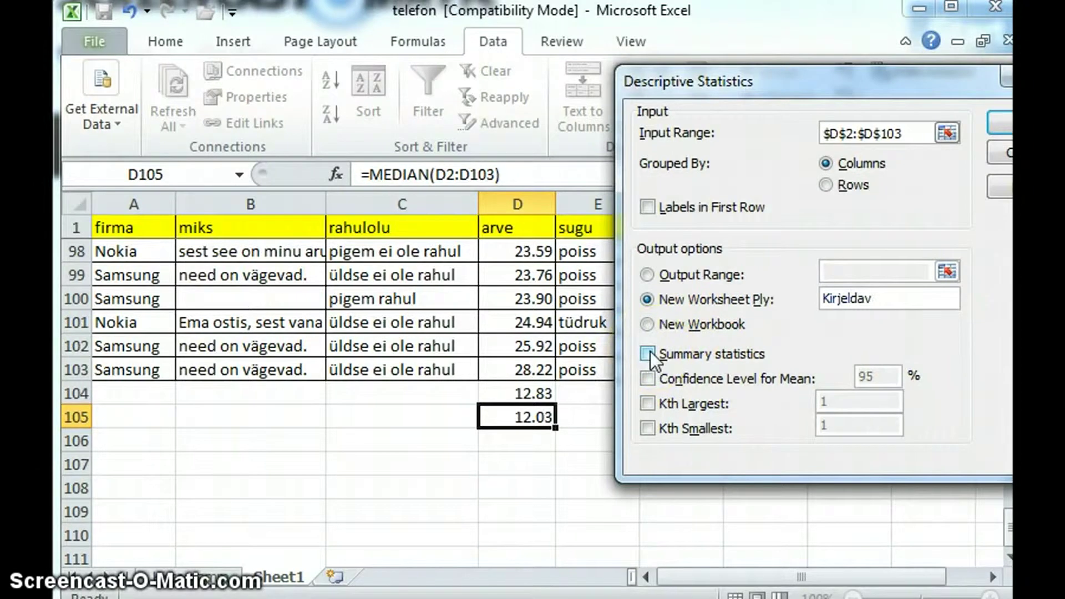
left_click(648, 354)
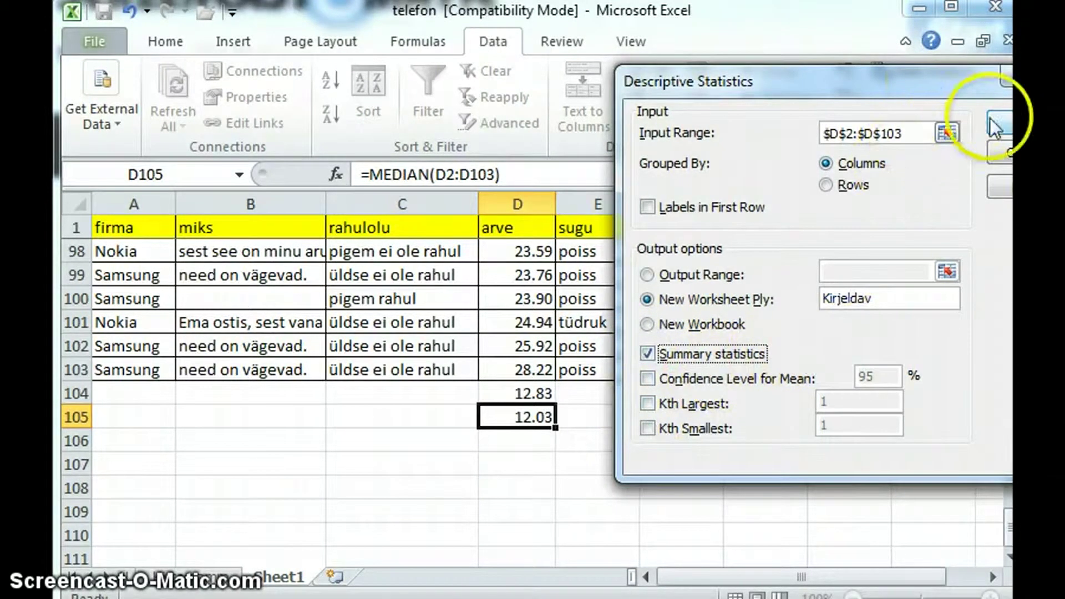
left_click_drag(927, 84, 735, 84)
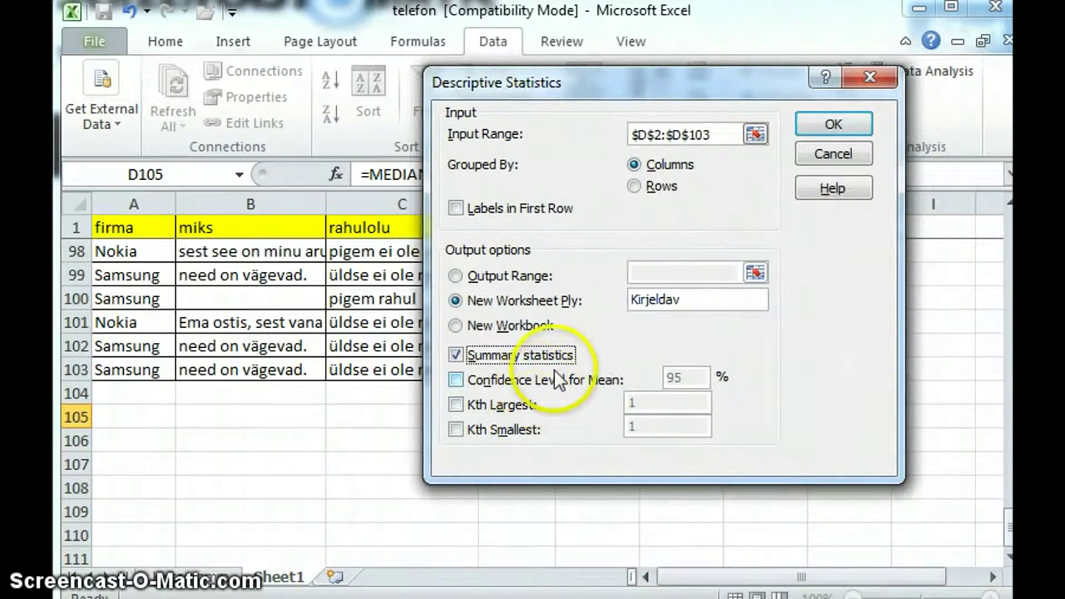
Generate the statistics on Kirjeldav and widen columns A and B to show labels and values.
left_click(834, 132)
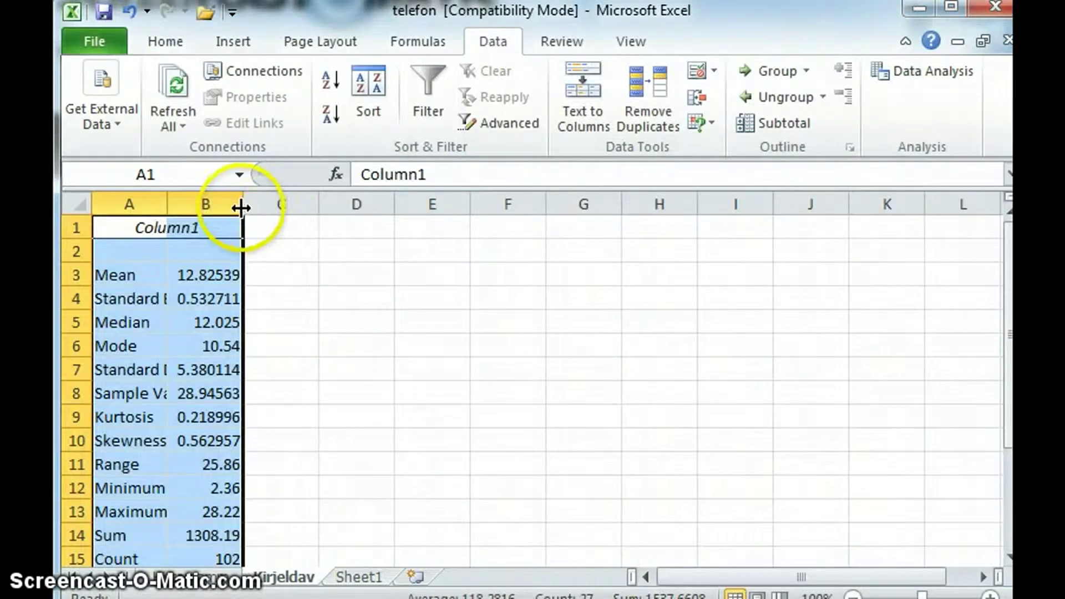
left_click_drag(243, 205, 418, 204)
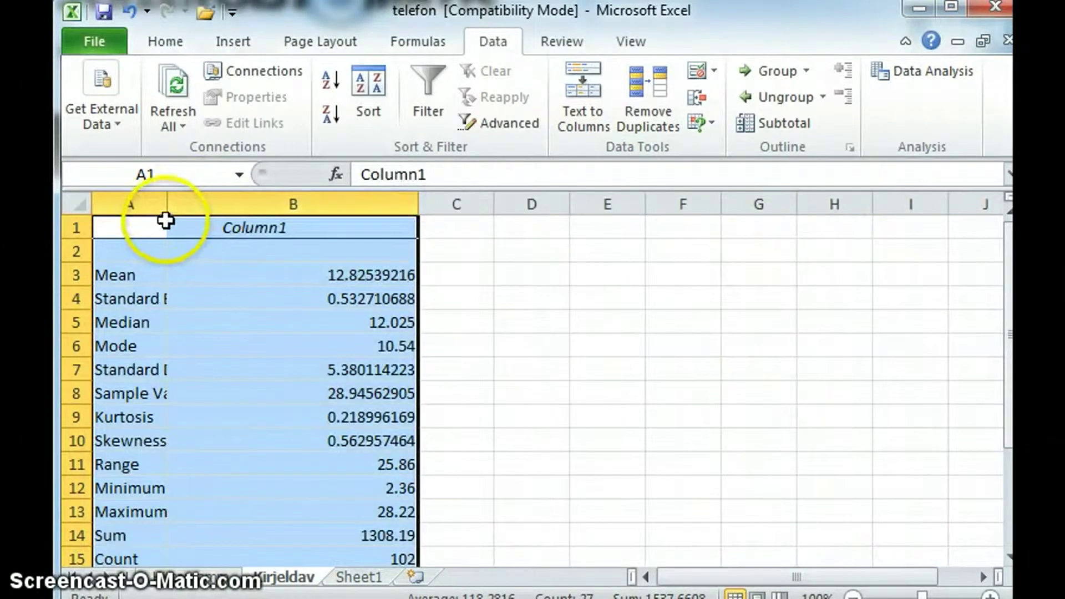
left_click_drag(167, 204, 291, 204)
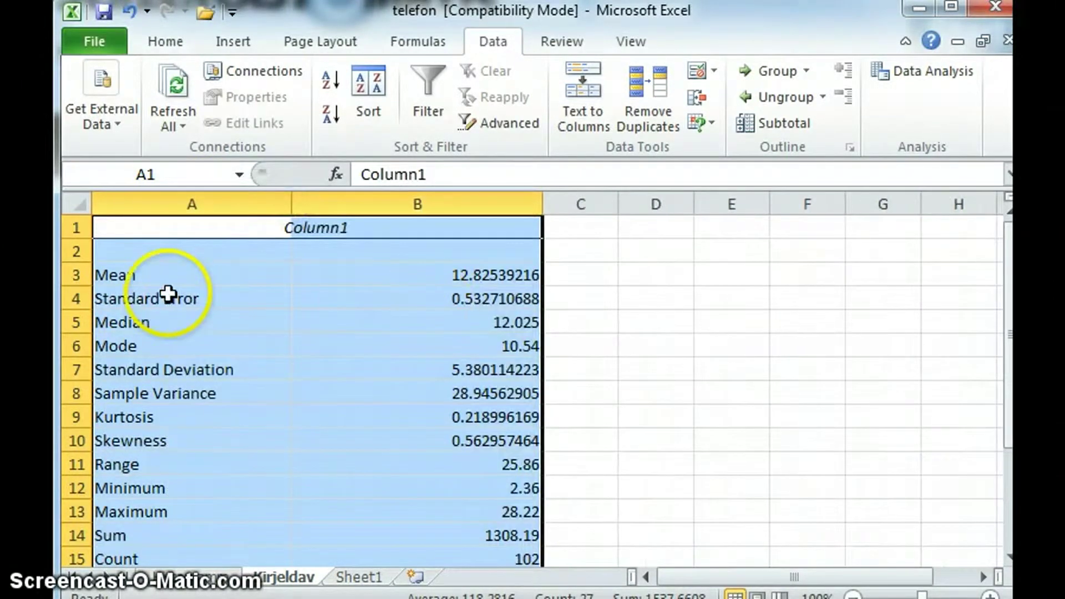
left_click(468, 276)
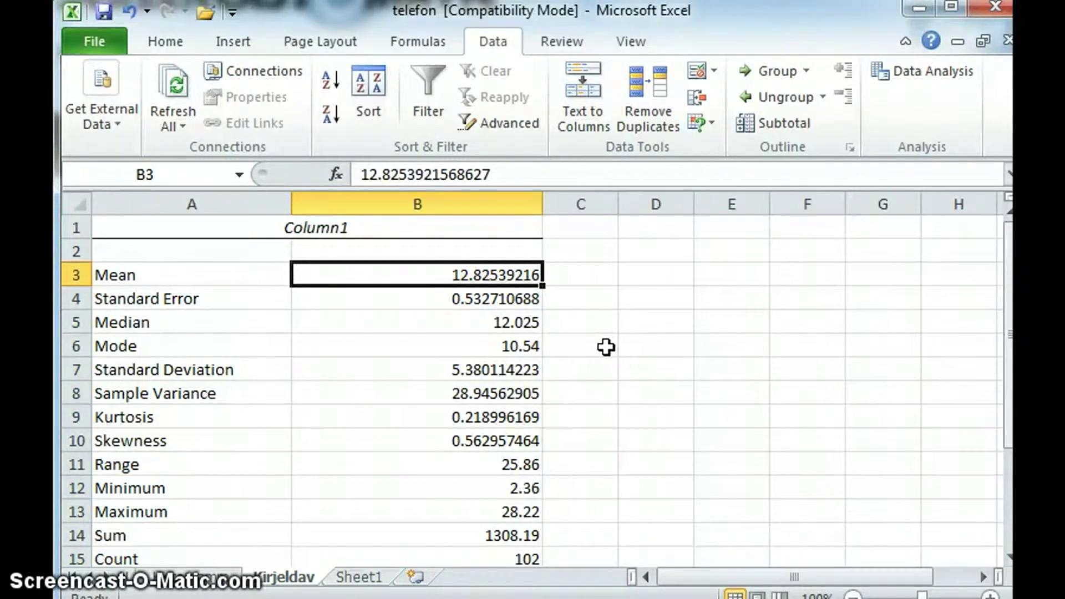
left_click(488, 323)
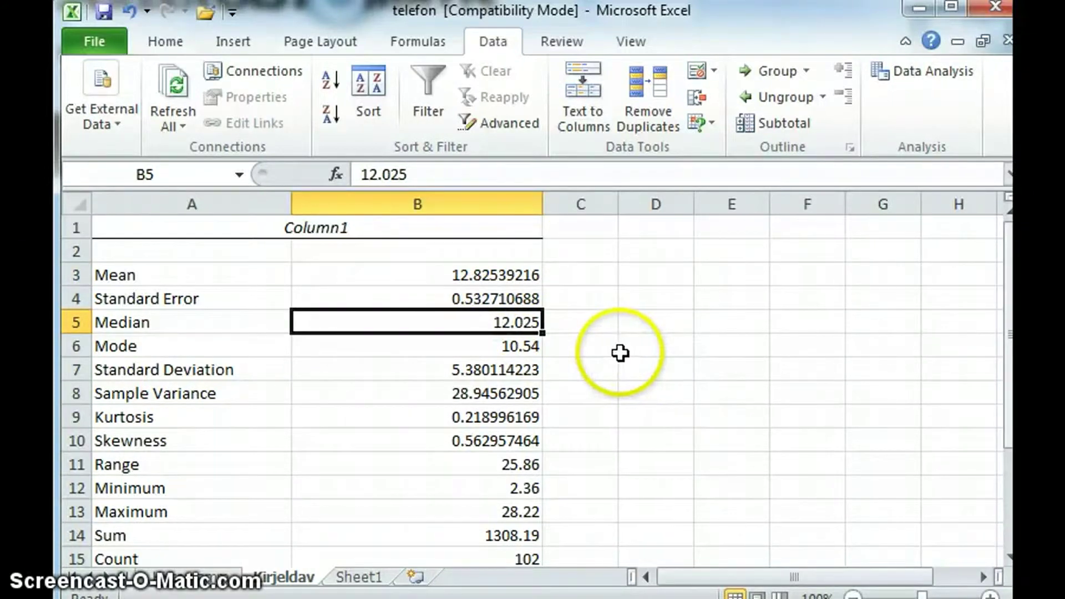
left_click(509, 348)
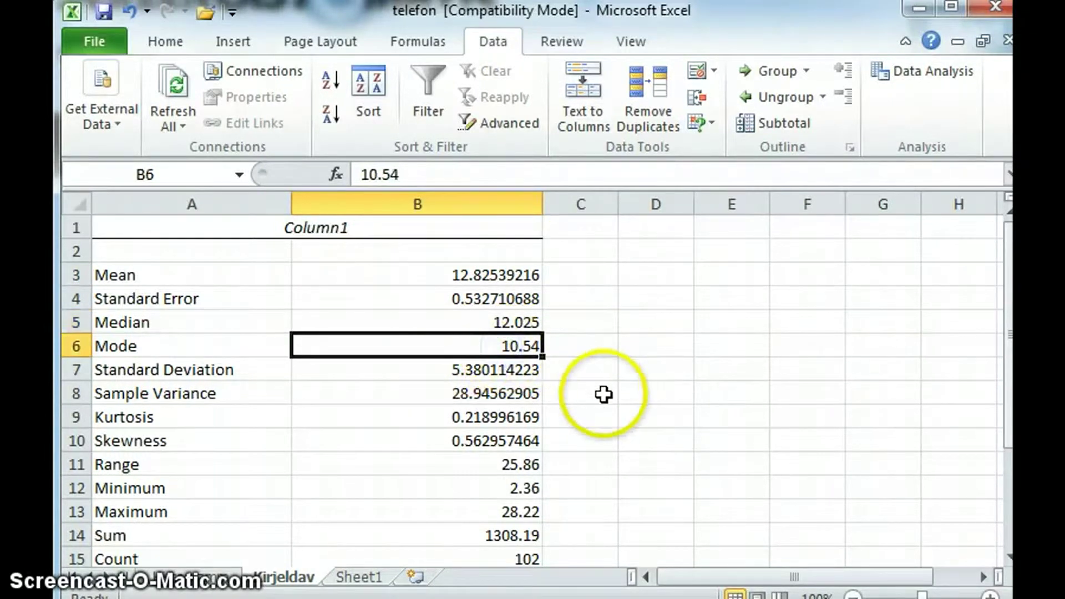
scroll(604, 394, "down", 1)
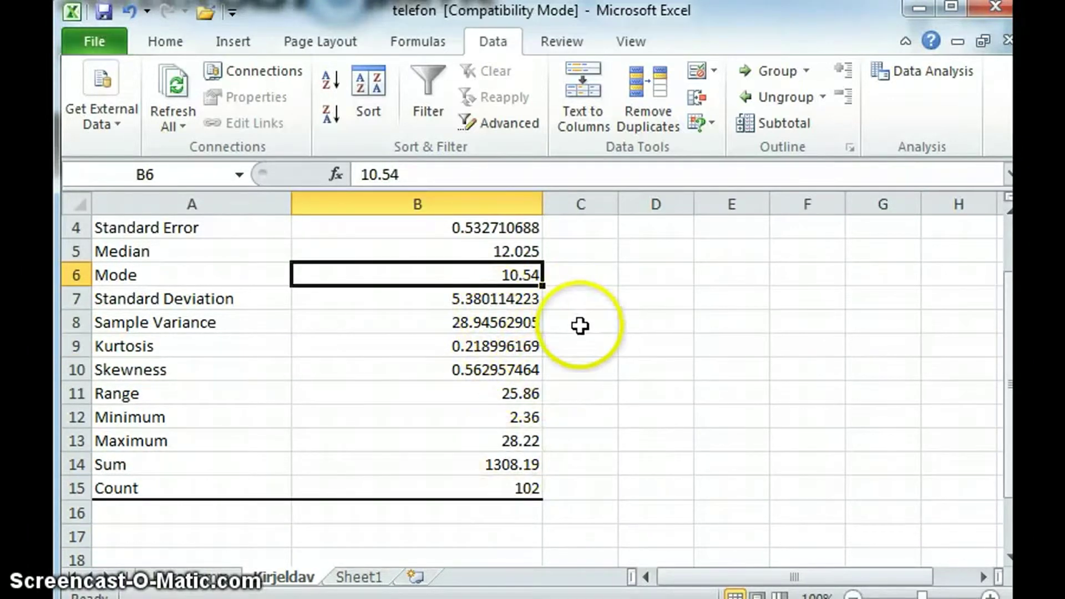
scroll(579, 325, "up", 1)
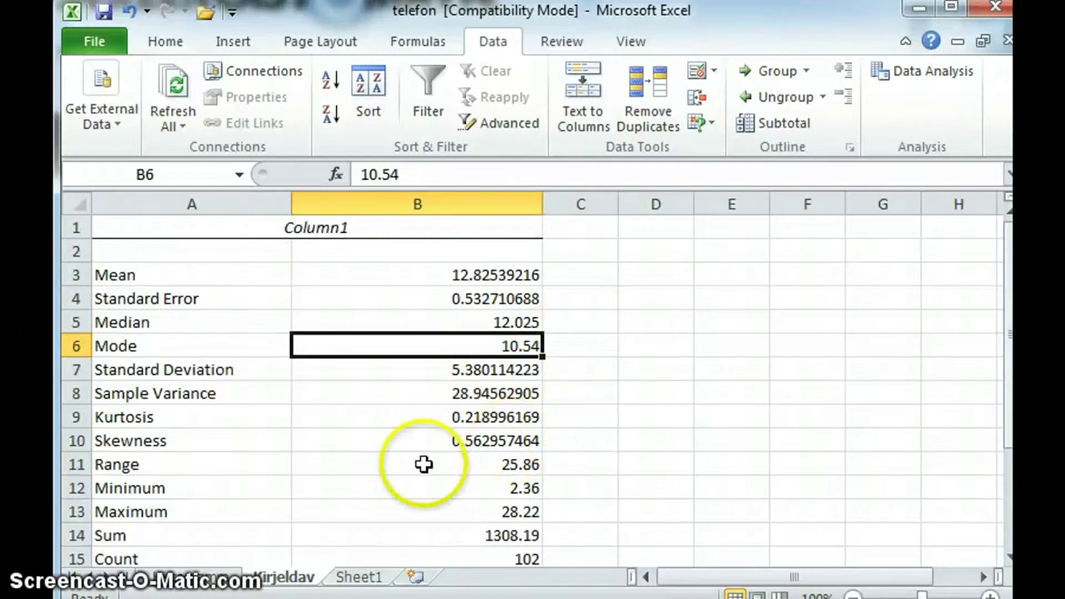